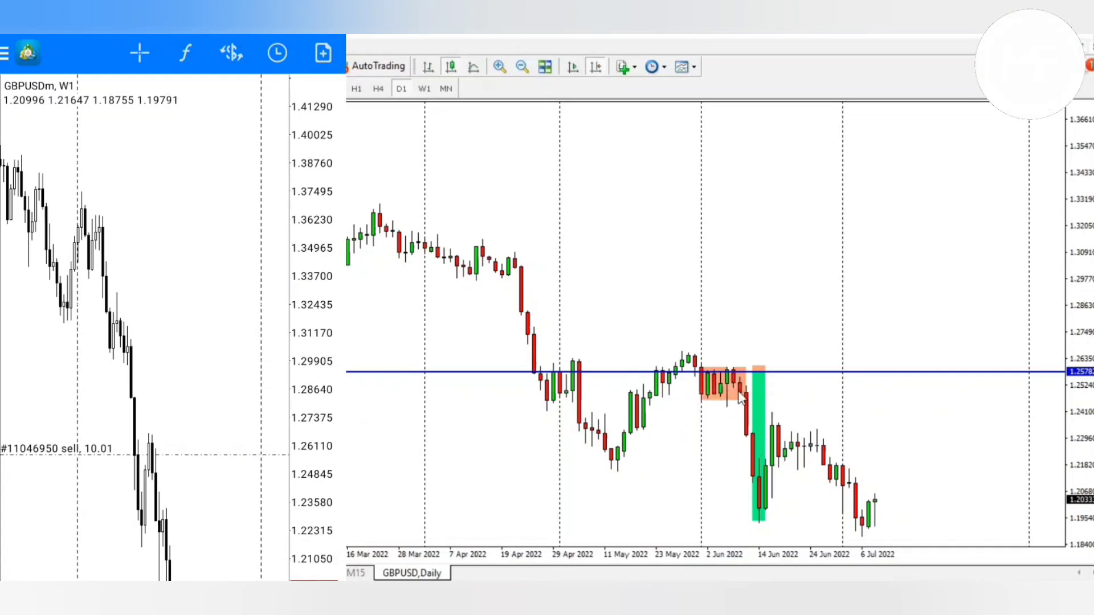
# Step: Put the GBPUSD chart on H4 and scroll forward to the orange supply zone
pyautogui.click(378, 89)
pyautogui.scroll(-15, 930, 321)
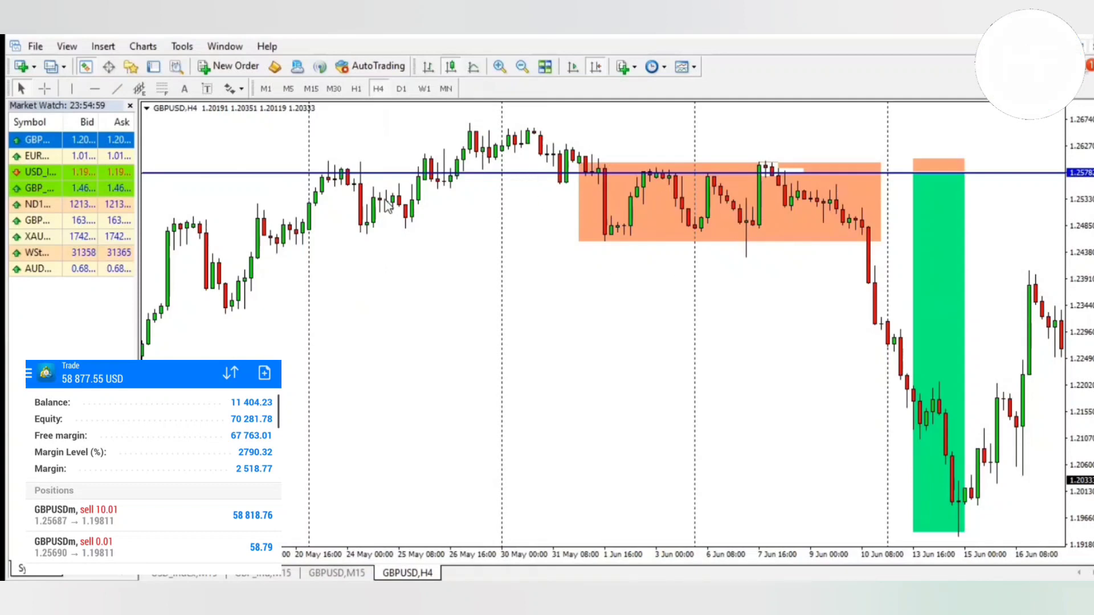
pyautogui.click(93, 89)
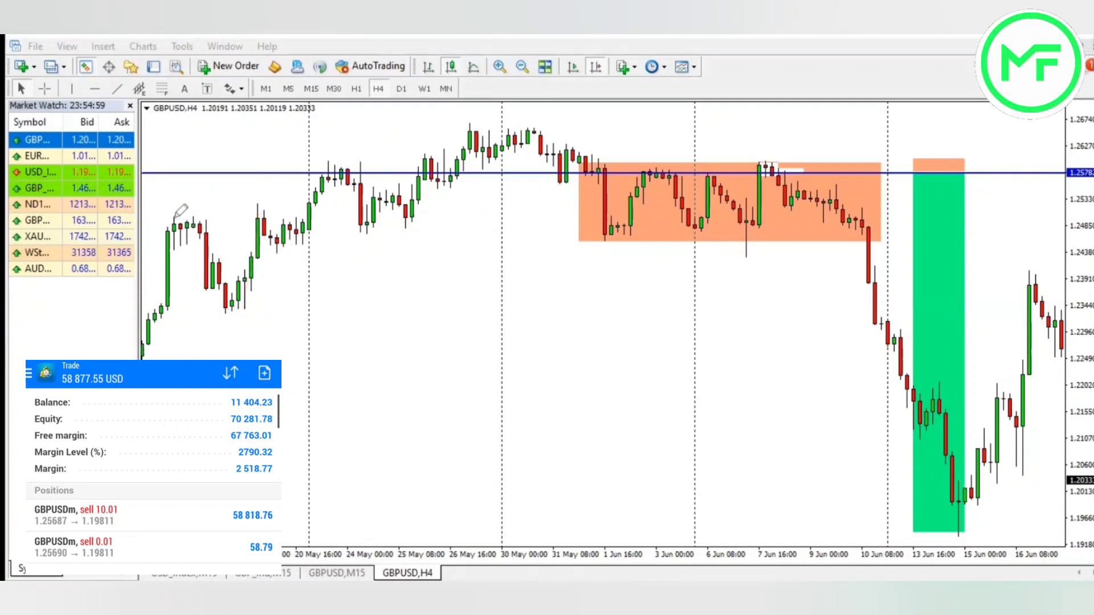
pyautogui.moveTo(173, 218)
pyautogui.mouseDown()
pyautogui.moveTo(233, 217)
pyautogui.moveTo(356, 184)
pyautogui.mouseUp()
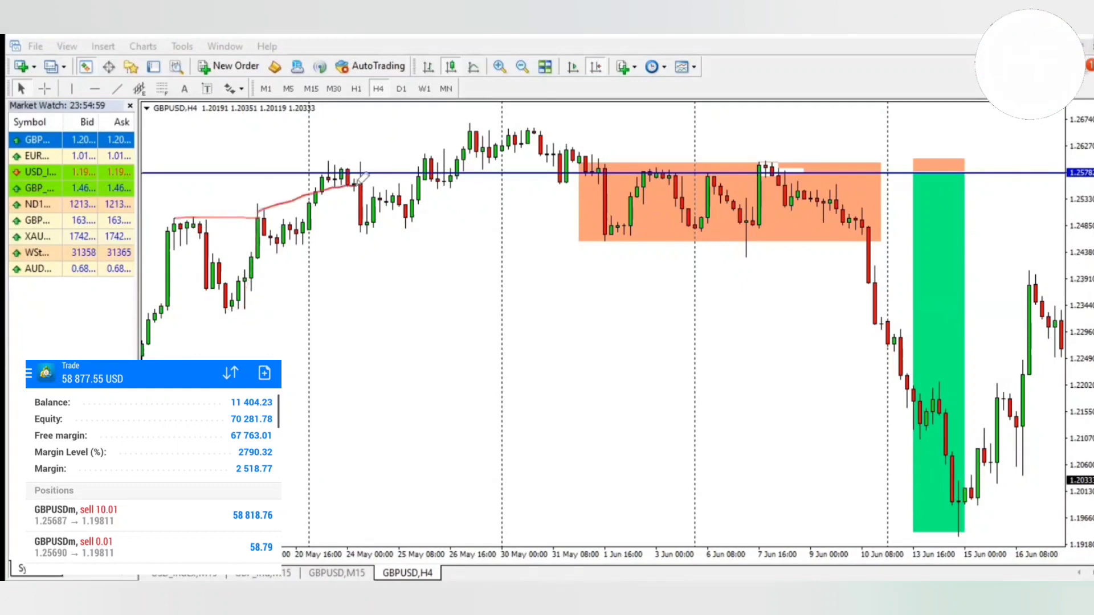
pyautogui.moveTo(280, 254); pyautogui.dragTo(400, 266)
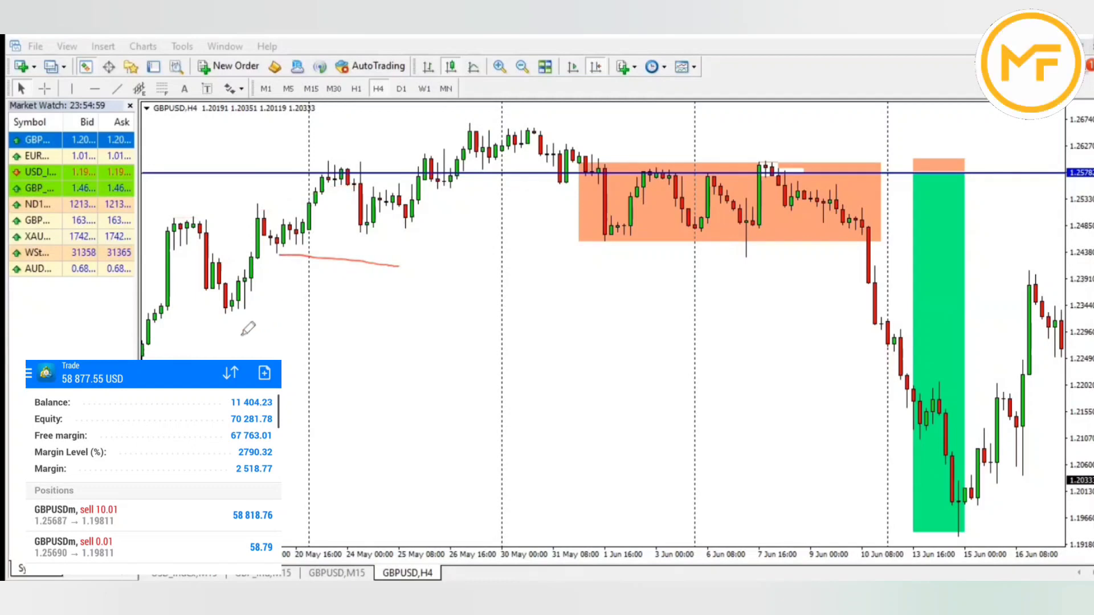
pyautogui.moveTo(252, 336)
pyautogui.mouseDown()
pyautogui.moveTo(409, 234)
pyautogui.moveTo(447, 242)
pyautogui.moveTo(465, 222)
pyautogui.mouseUp()
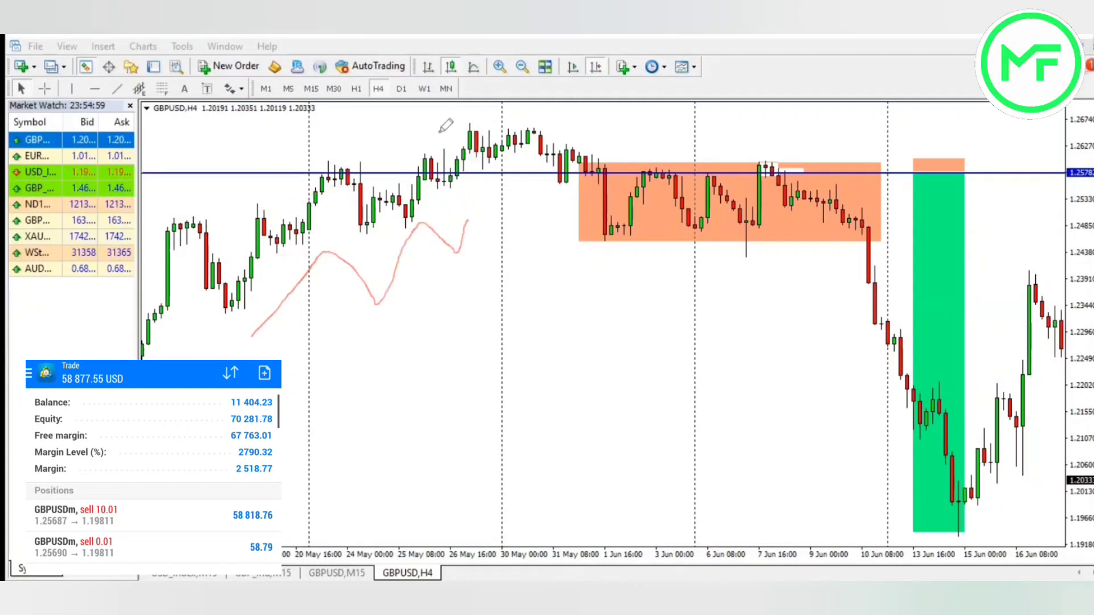
pyautogui.moveTo(430, 130)
pyautogui.mouseDown()
pyautogui.moveTo(431, 144)
pyautogui.moveTo(547, 185)
pyautogui.moveTo(593, 142)
pyautogui.moveTo(466, 142)
pyautogui.mouseUp()
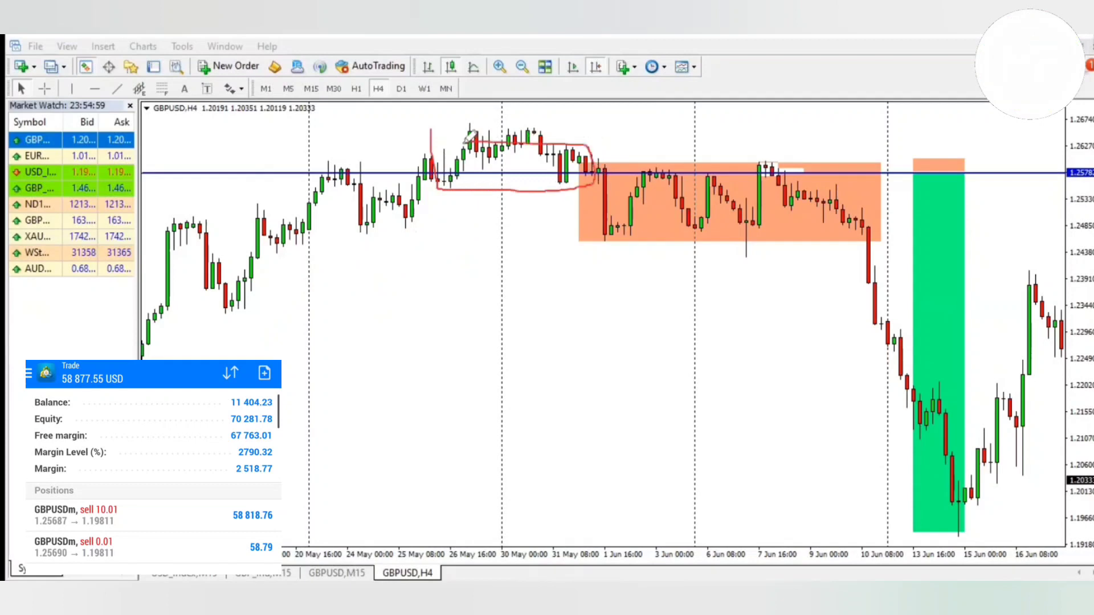
pyautogui.moveTo(435, 190); pyautogui.dragTo(605, 188)
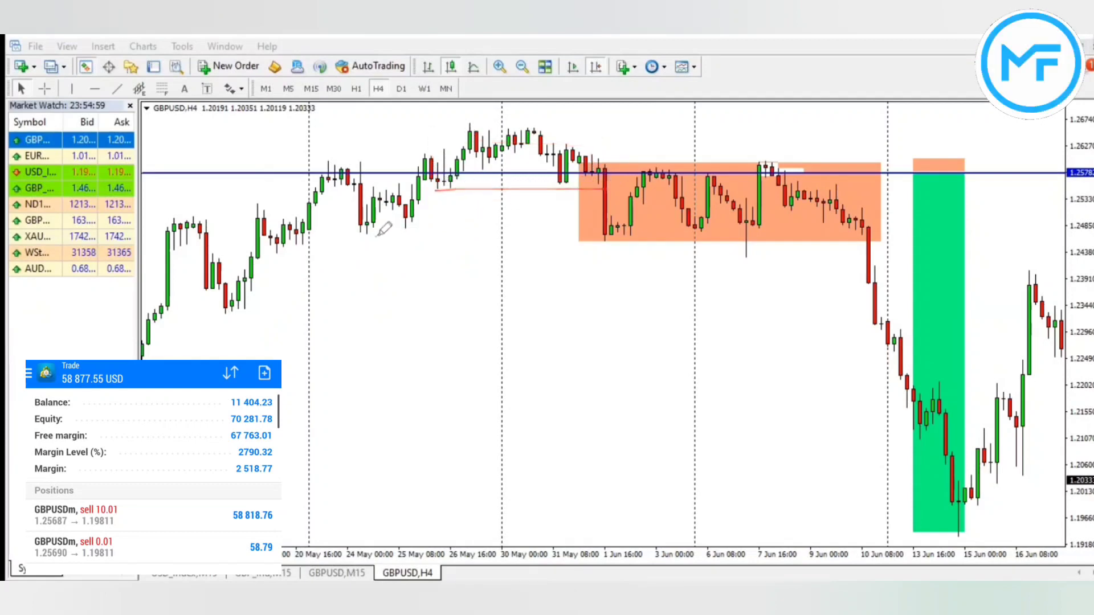
pyautogui.moveTo(376, 235); pyautogui.dragTo(605, 214)
pyautogui.moveTo(604, 165)
pyautogui.mouseDown()
pyautogui.moveTo(595, 410)
pyautogui.moveTo(605, 493)
pyautogui.mouseUp()
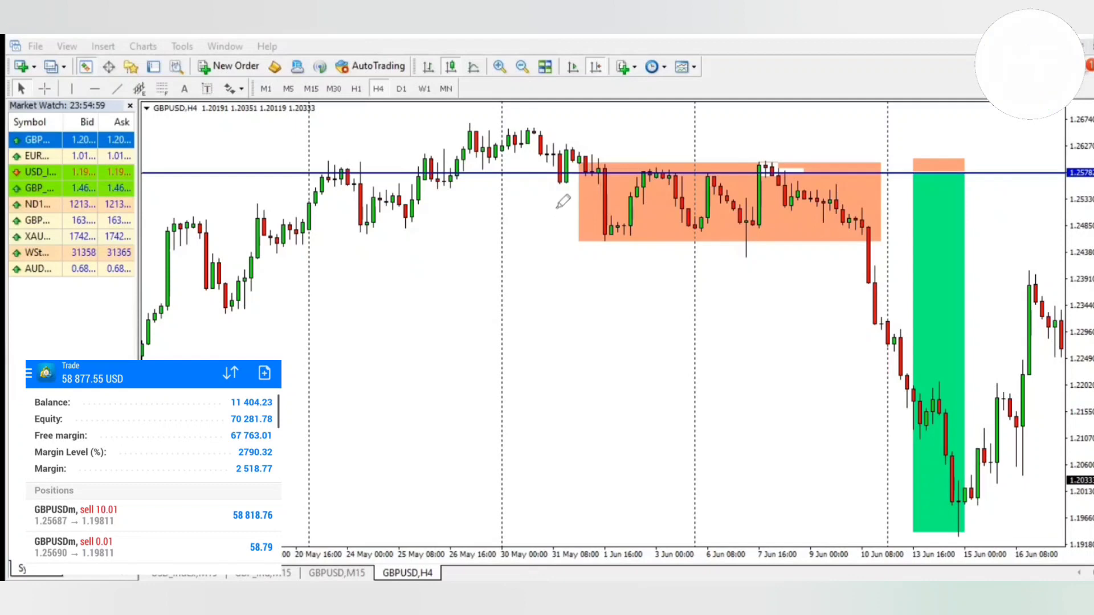
# Step: Sketch pen strokes tracing price around the orange zone, the blue line and the zone's bottom edge
pyautogui.moveTo(614, 231)
pyautogui.mouseDown()
pyautogui.moveTo(655, 167)
pyautogui.moveTo(696, 230)
pyautogui.mouseUp()
pyautogui.moveTo(599, 235)
pyautogui.mouseDown()
pyautogui.moveTo(749, 231)
pyautogui.moveTo(776, 166)
pyautogui.moveTo(832, 224)
pyautogui.mouseUp()
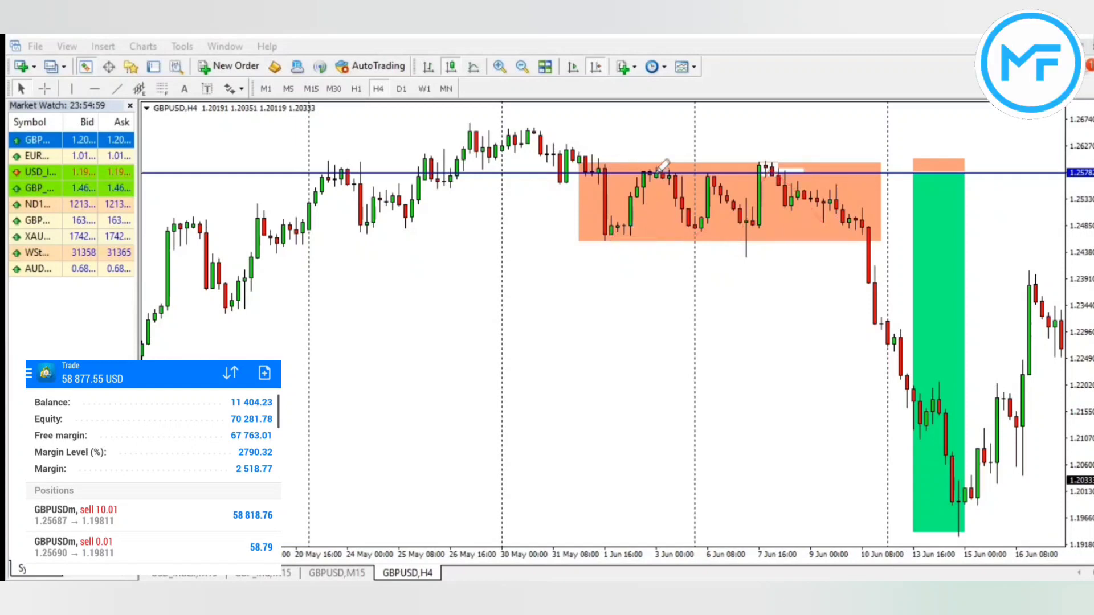
pyautogui.moveTo(662, 168)
pyautogui.mouseDown()
pyautogui.moveTo(701, 220)
pyautogui.moveTo(704, 243)
pyautogui.mouseUp()
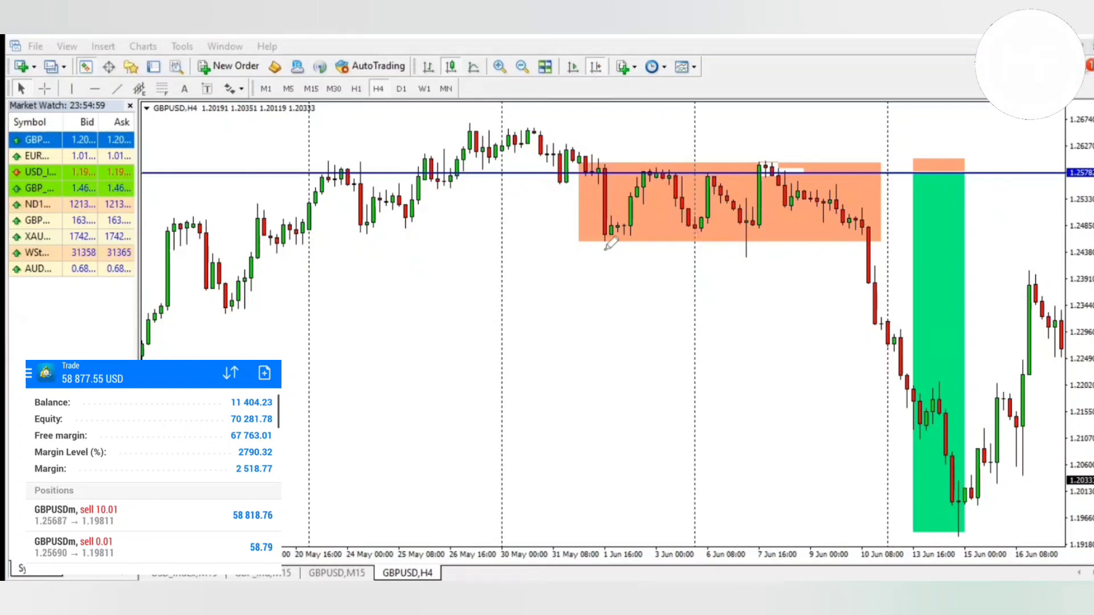
pyautogui.moveTo(607, 248)
pyautogui.mouseDown()
pyautogui.moveTo(758, 233)
pyautogui.moveTo(763, 166)
pyautogui.mouseUp()
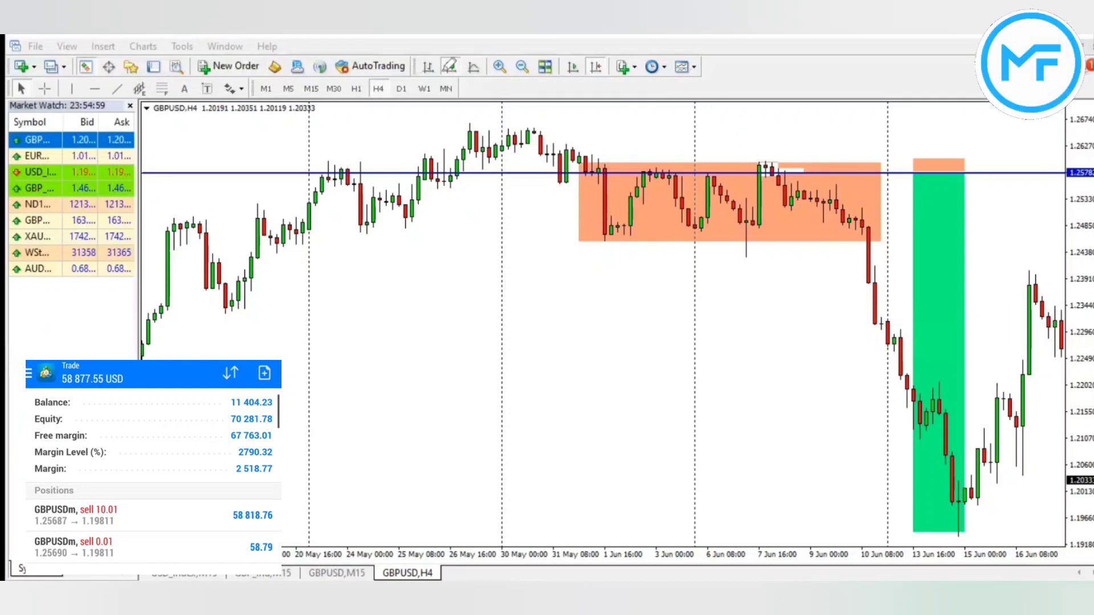
# Step: Switch GBPUSD to the 1-hour timeframe and scroll to the 3–9 Jun candles
pyautogui.click(356, 88)
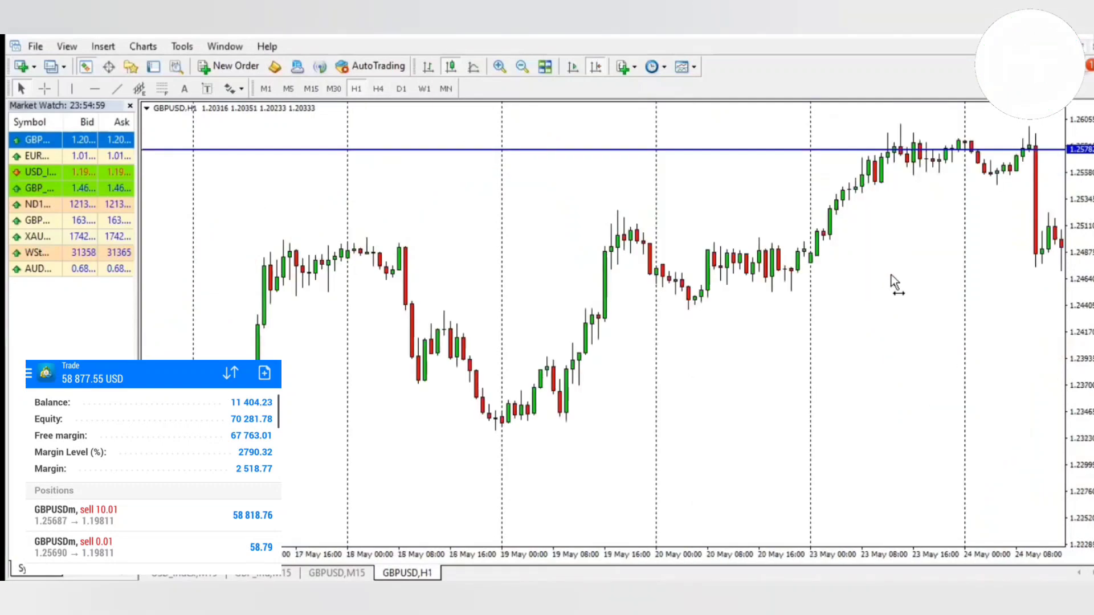
pyautogui.scroll(-15, 190, 333)
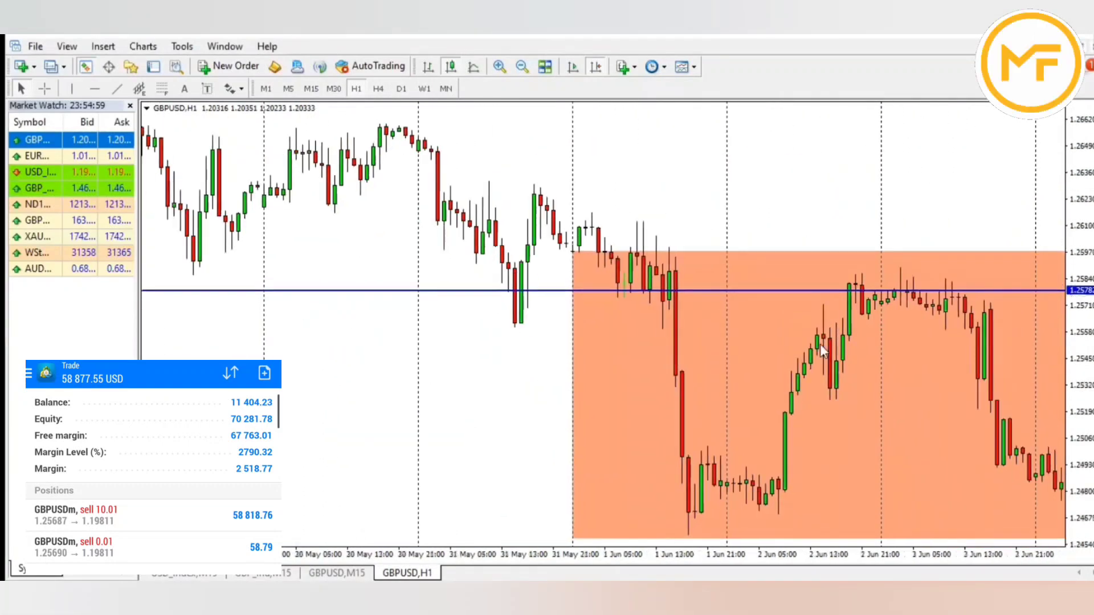
pyautogui.scroll(-12, 1021, 400)
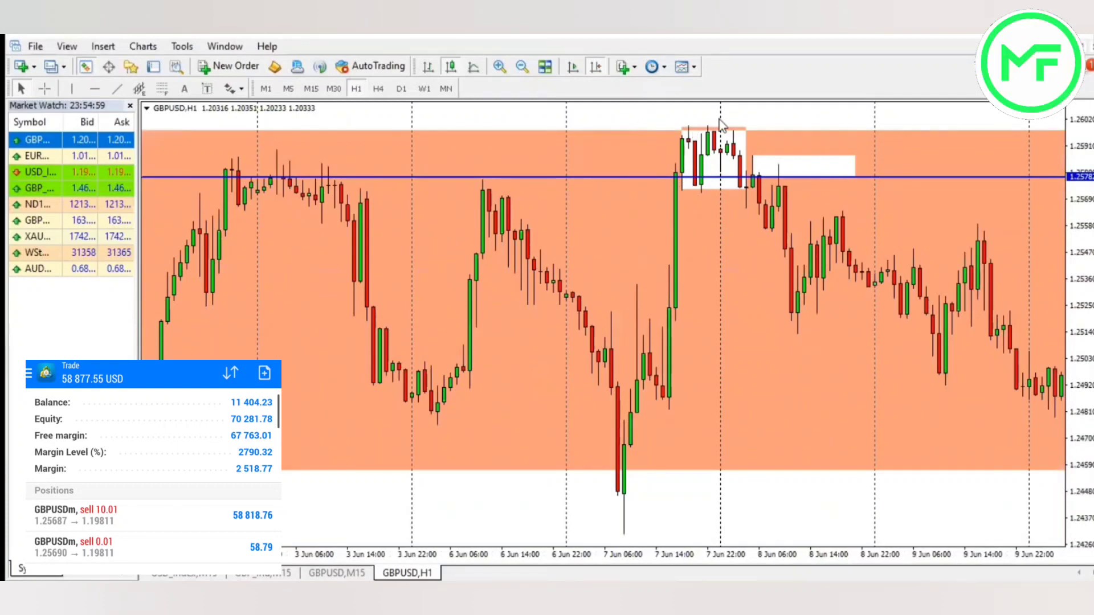
# Step: Circle, underline and mark the boxed candles near 7 Jun 22:00 and the drop beside them
pyautogui.moveTo(720, 124); pyautogui.dragTo(676, 147)
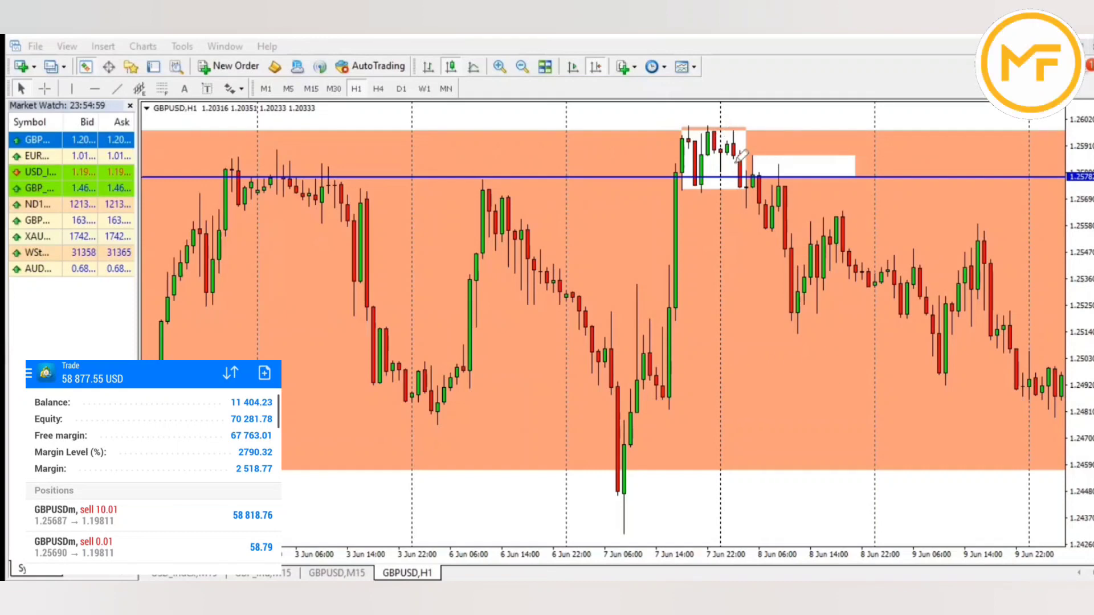
pyautogui.moveTo(741, 157); pyautogui.dragTo(741, 123)
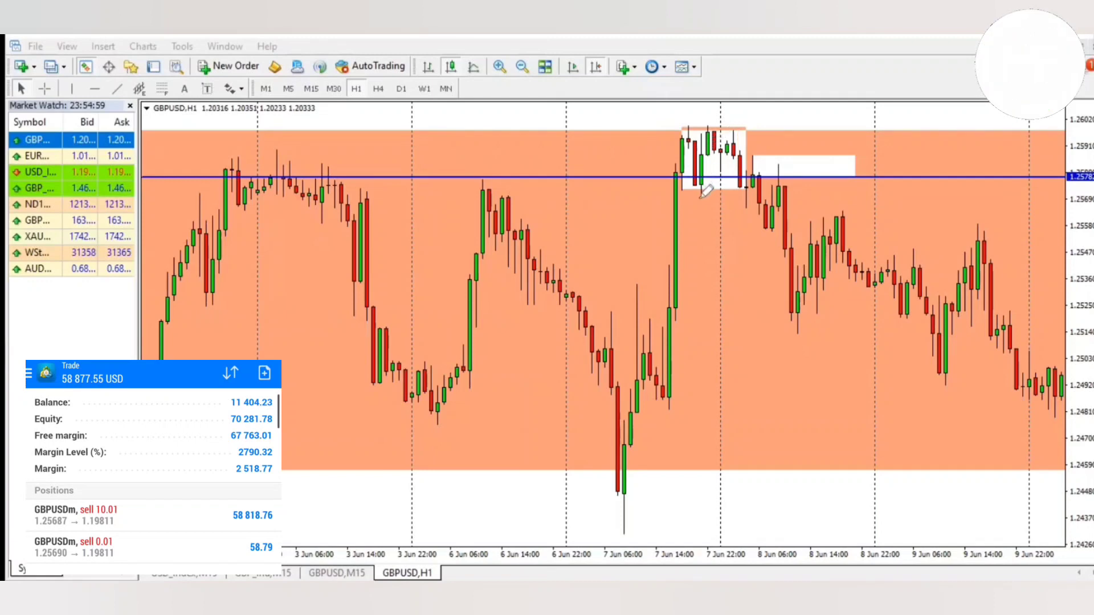
pyautogui.moveTo(694, 195); pyautogui.dragTo(757, 194)
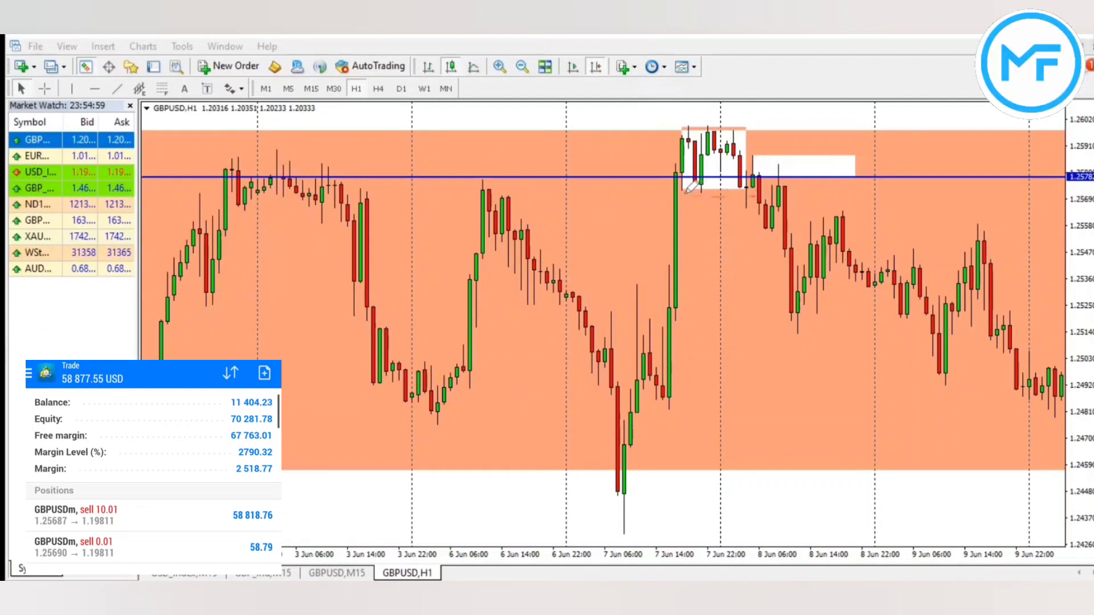
pyautogui.moveTo(685, 189); pyautogui.dragTo(758, 189)
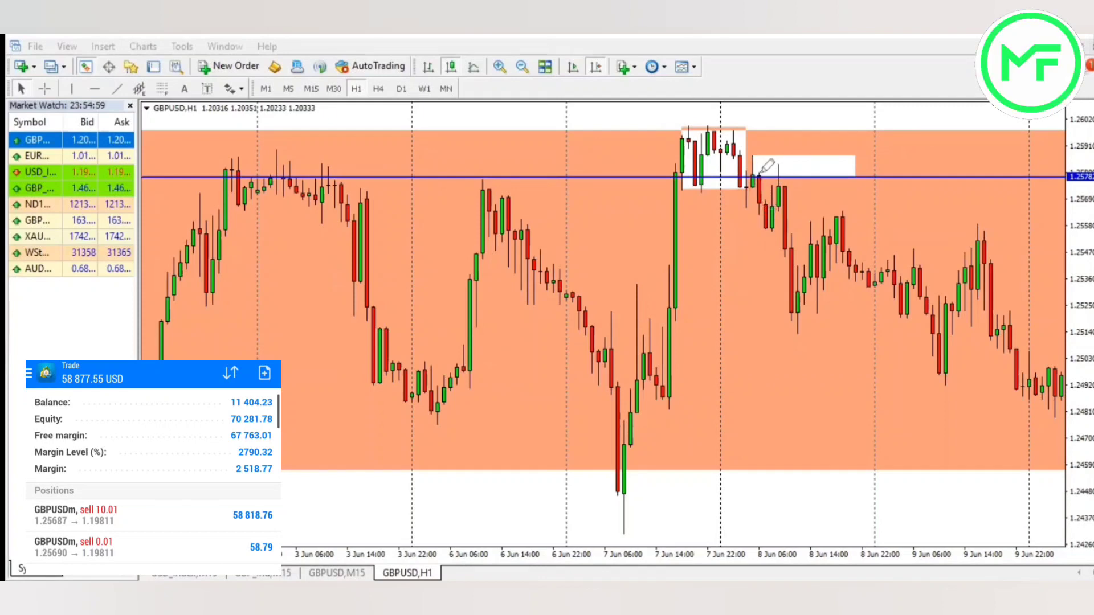
pyautogui.moveTo(760, 171); pyautogui.dragTo(763, 206)
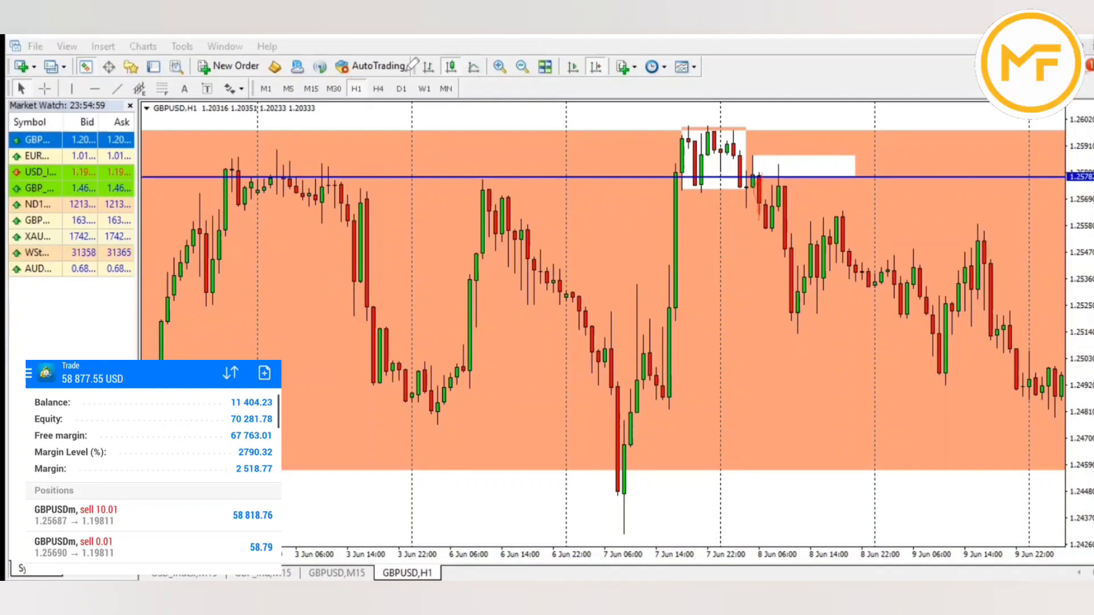
pyautogui.click(311, 88)
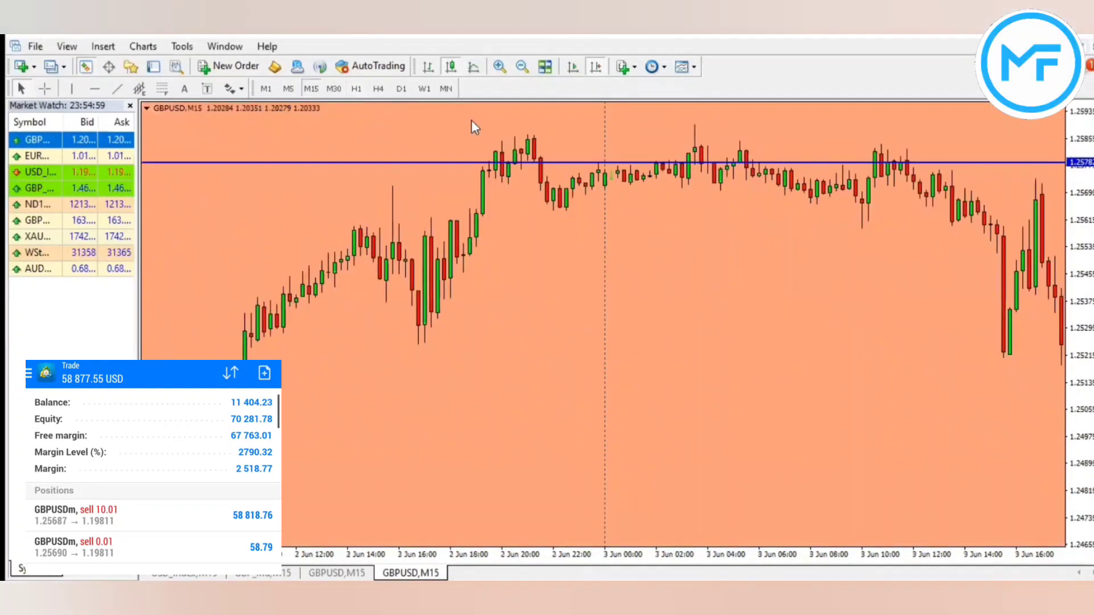
pyautogui.moveTo(942, 245); pyautogui.dragTo(418, 283)
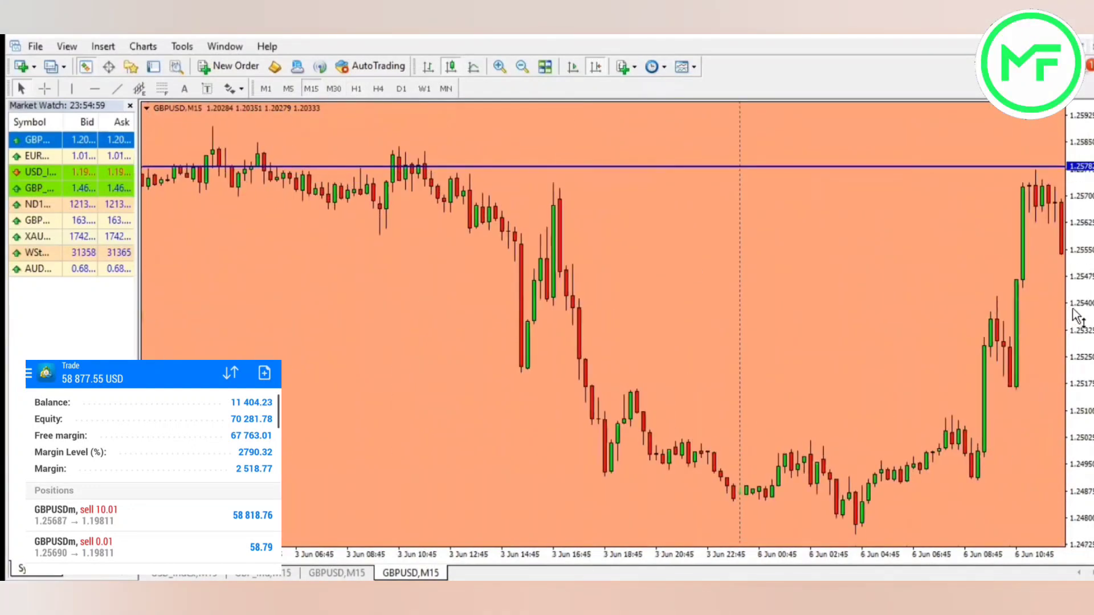
pyautogui.moveTo(1001, 311); pyautogui.dragTo(417, 272)
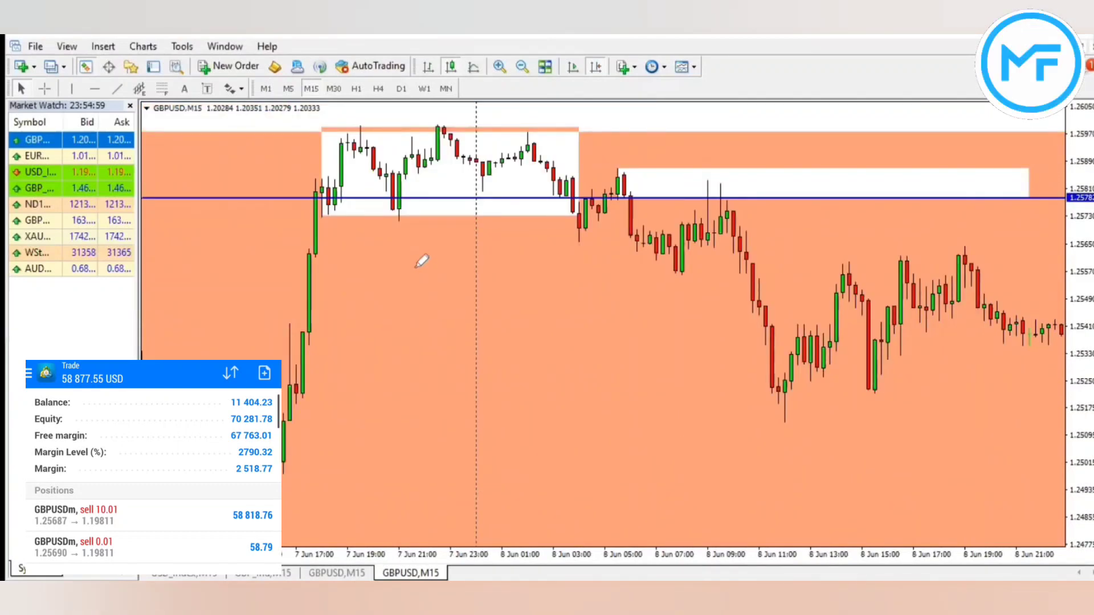
pyautogui.moveTo(325, 212)
pyautogui.mouseDown()
pyautogui.moveTo(341, 140)
pyautogui.moveTo(411, 183)
pyautogui.moveTo(459, 149)
pyautogui.moveTo(487, 206)
pyautogui.moveTo(564, 189)
pyautogui.moveTo(558, 201)
pyautogui.mouseUp()
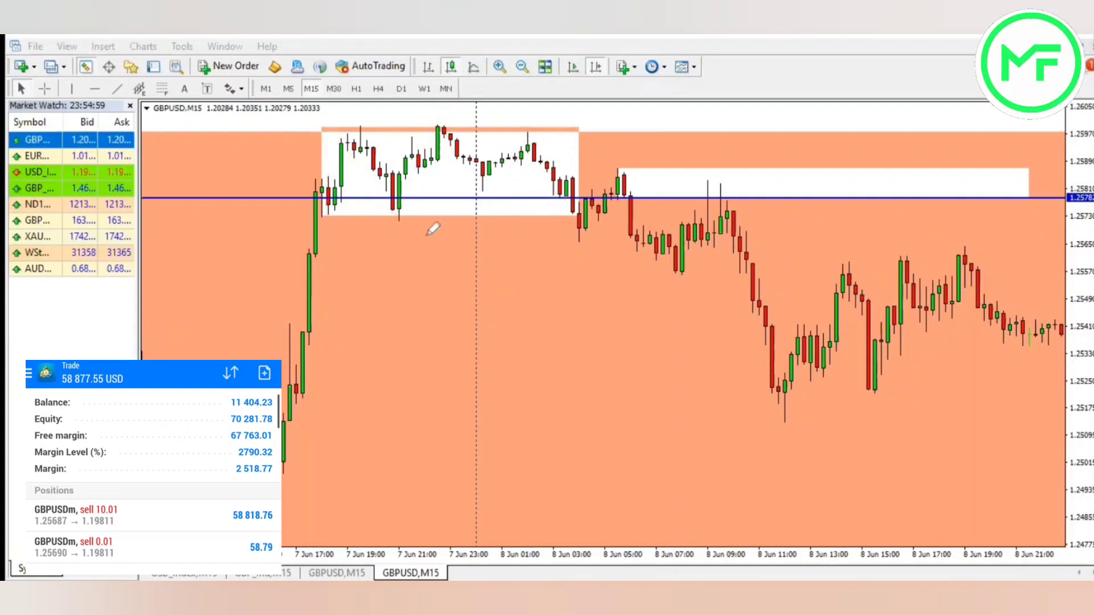
pyautogui.moveTo(422, 215); pyautogui.dragTo(431, 242)
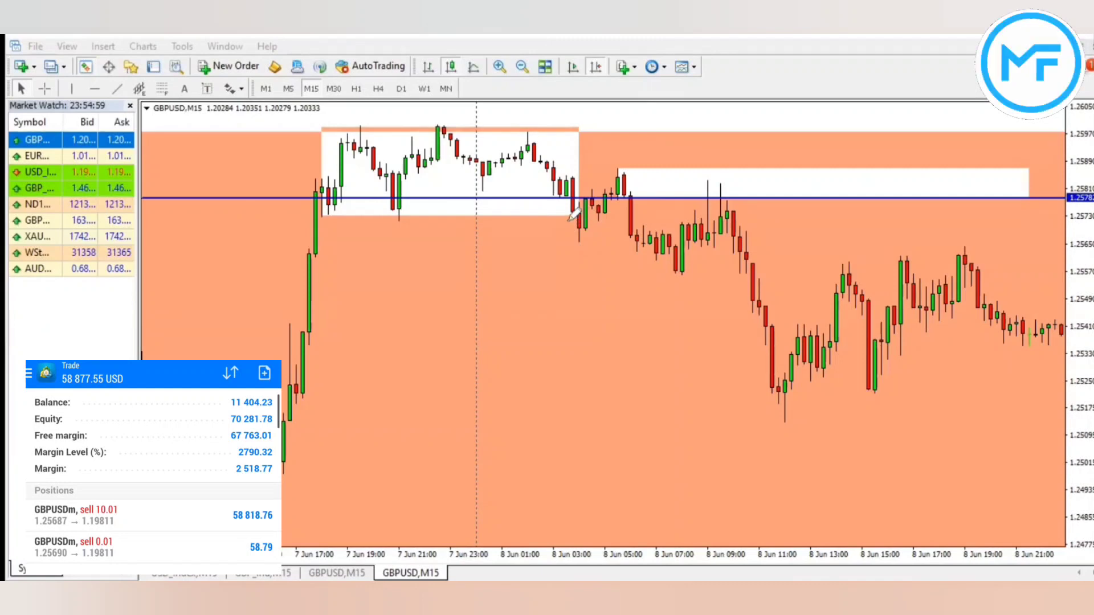
pyautogui.moveTo(570, 216)
pyautogui.mouseDown()
pyautogui.moveTo(601, 233)
pyautogui.moveTo(593, 220)
pyautogui.moveTo(567, 244)
pyautogui.mouseUp()
pyautogui.moveTo(631, 196)
pyautogui.mouseDown()
pyautogui.moveTo(671, 288)
pyautogui.moveTo(717, 193)
pyautogui.mouseUp()
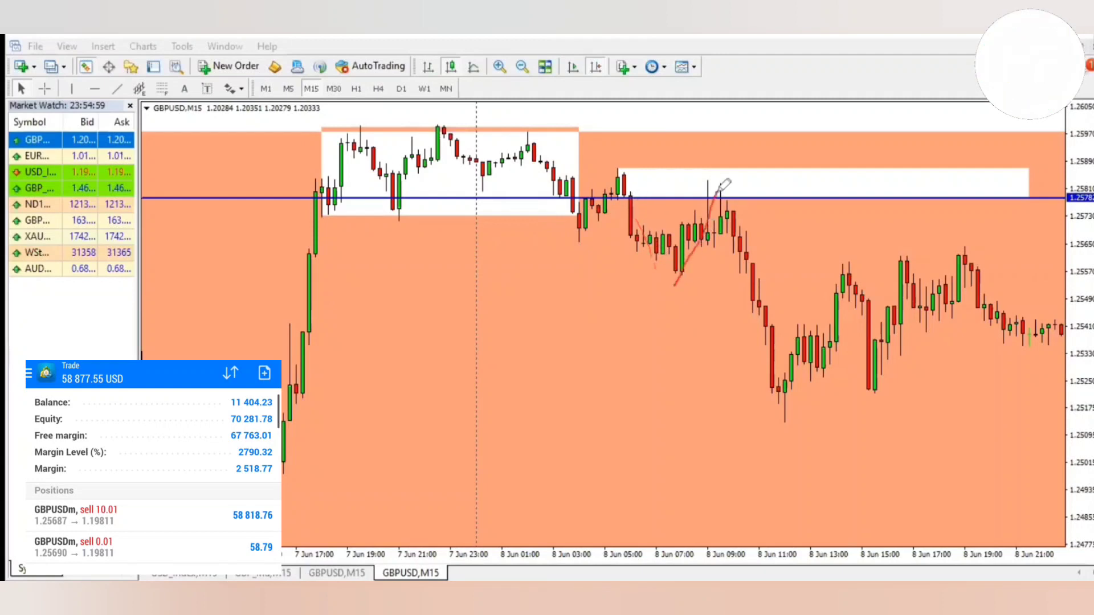
pyautogui.moveTo(615, 166)
pyautogui.mouseDown()
pyautogui.moveTo(626, 193)
pyautogui.moveTo(866, 181)
pyautogui.moveTo(617, 179)
pyautogui.mouseUp()
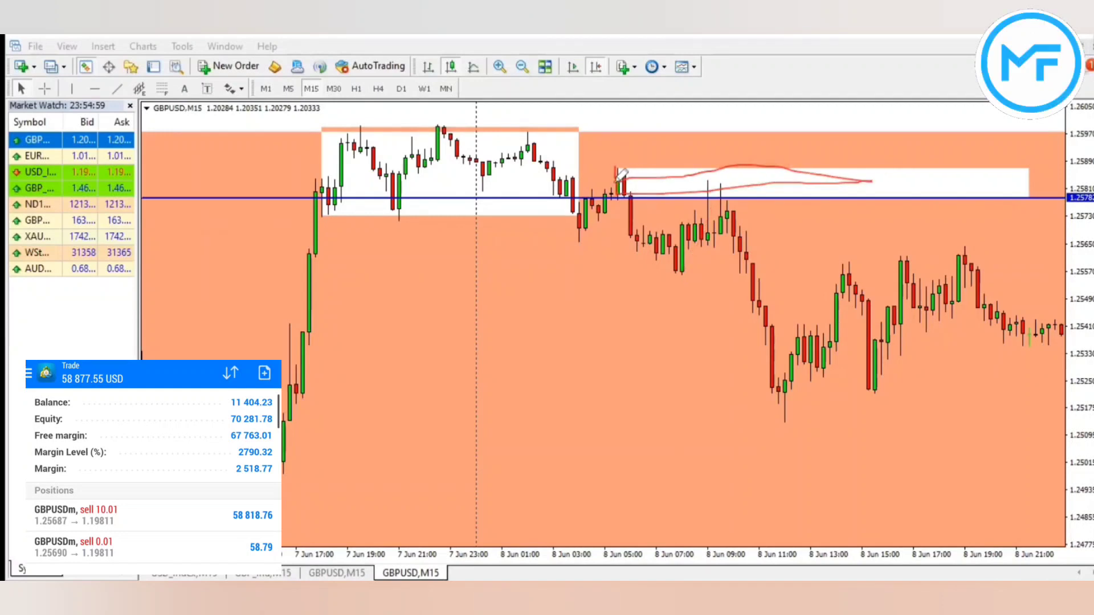
pyautogui.moveTo(706, 202)
pyautogui.mouseDown()
pyautogui.moveTo(721, 196)
pyautogui.moveTo(692, 197)
pyautogui.moveTo(740, 210)
pyautogui.mouseUp()
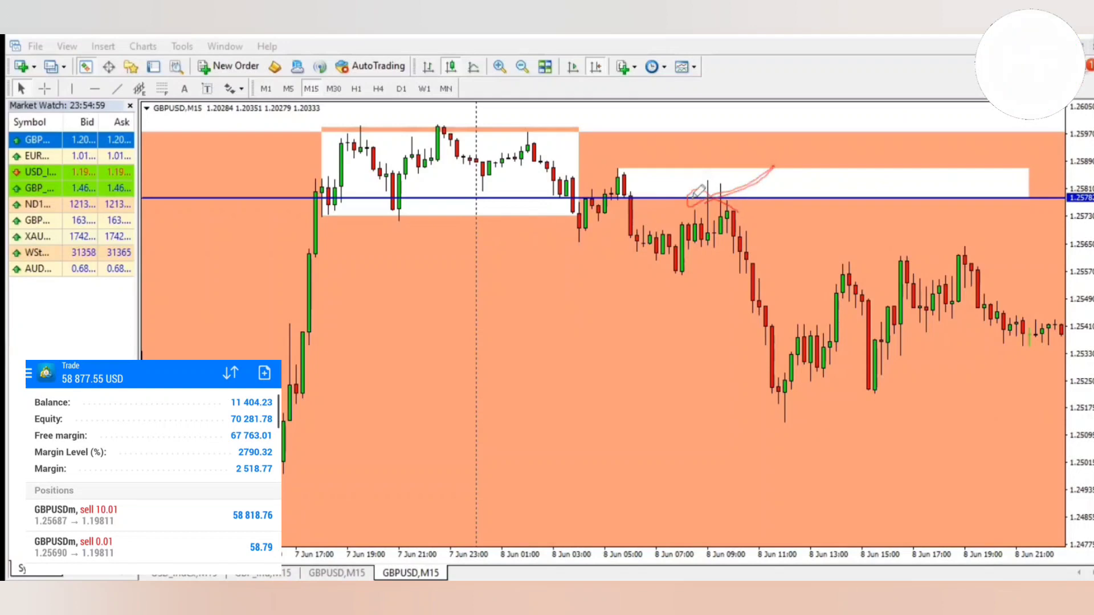
pyautogui.moveTo(528, 124); pyautogui.dragTo(605, 126)
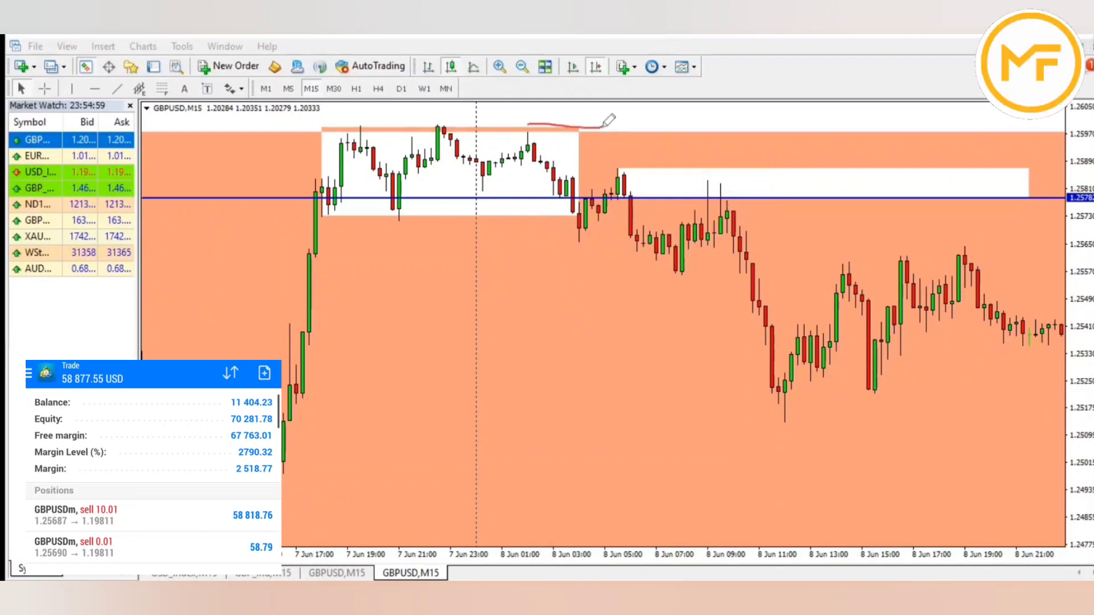
pyautogui.moveTo(608, 170); pyautogui.dragTo(683, 159)
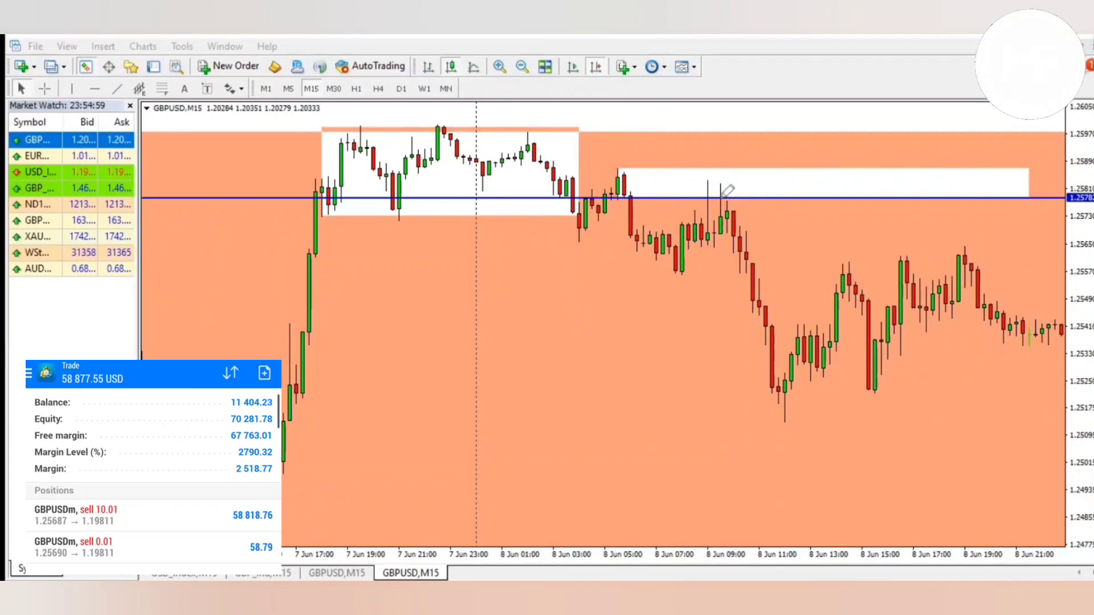
pyautogui.moveTo(725, 188)
pyautogui.mouseDown()
pyautogui.moveTo(741, 250)
pyautogui.moveTo(785, 158)
pyautogui.moveTo(845, 338)
pyautogui.moveTo(848, 392)
pyautogui.moveTo(835, 369)
pyautogui.mouseUp()
pyautogui.moveTo(438, 127); pyautogui.dragTo(636, 126)
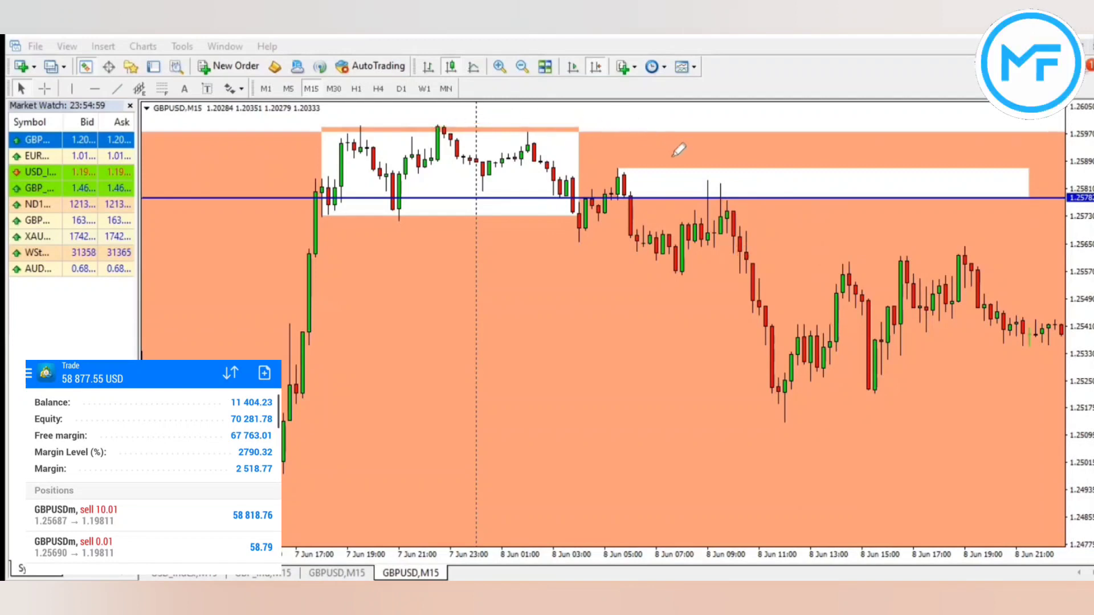
pyautogui.moveTo(674, 156)
pyautogui.mouseDown()
pyautogui.moveTo(722, 106)
pyautogui.moveTo(766, 114)
pyautogui.moveTo(793, 73)
pyautogui.mouseUp()
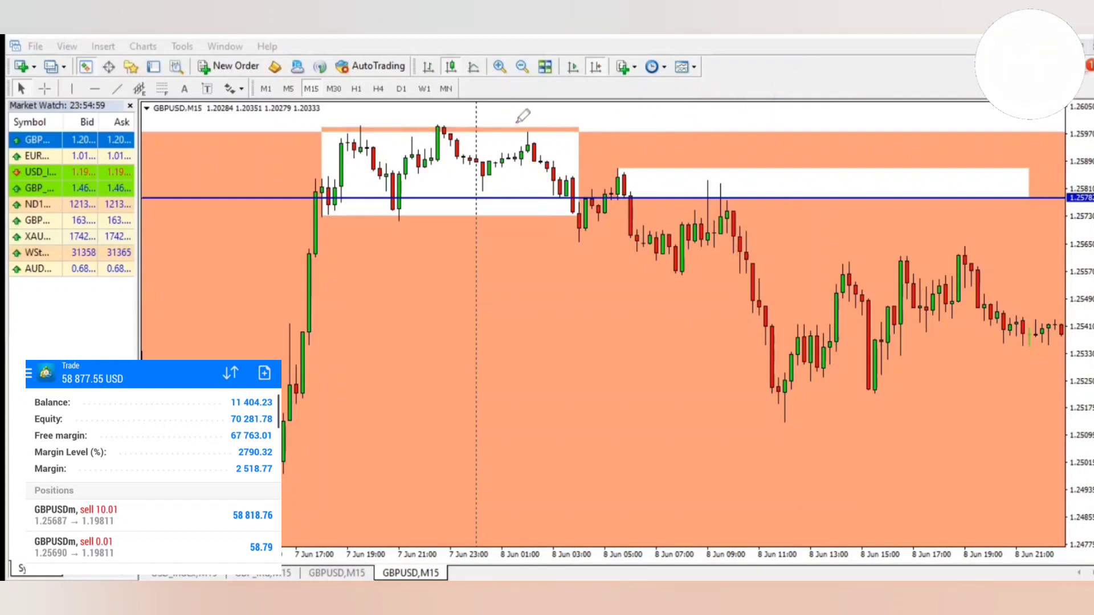
pyautogui.moveTo(517, 122); pyautogui.dragTo(606, 126)
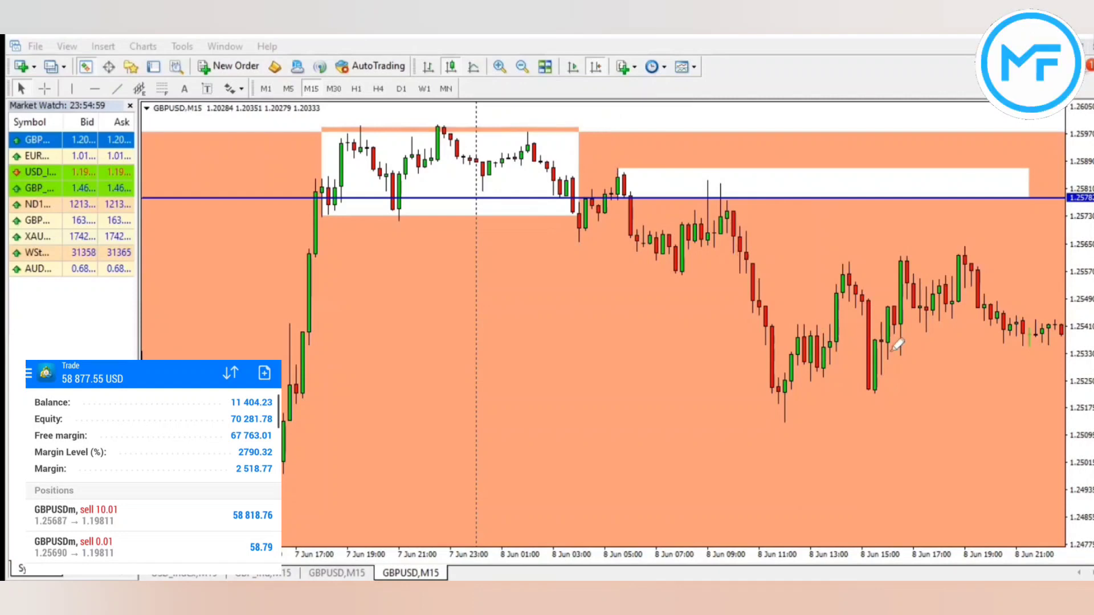
pyautogui.moveTo(995, 390); pyautogui.dragTo(948, 392)
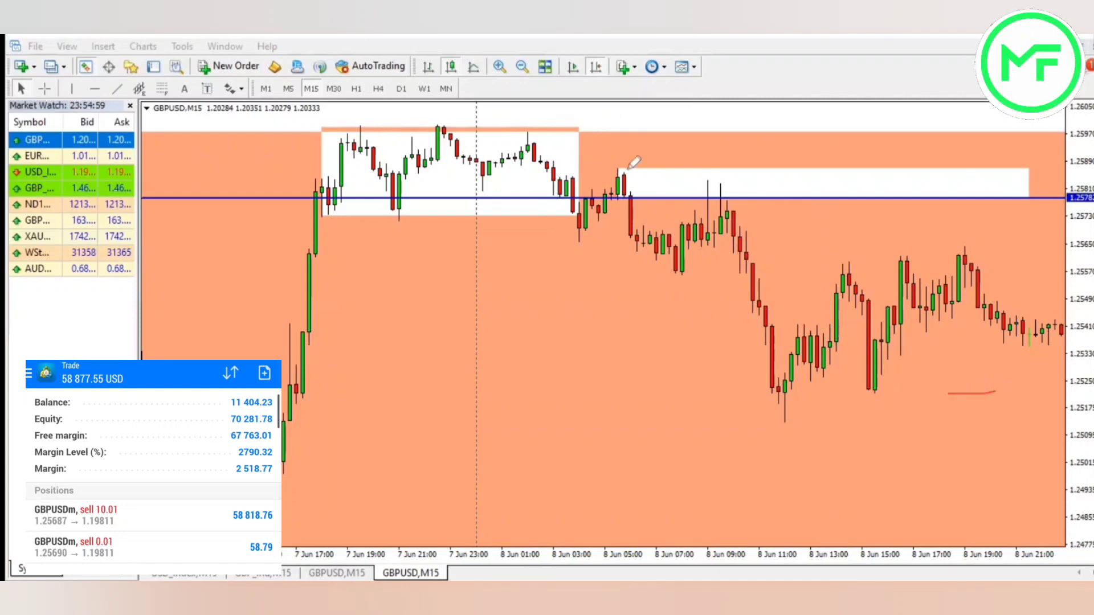
# Step: Scroll the M15 chart to bring the 10 Jun sell-off into view
pyautogui.scroll(-10, 602, 318)
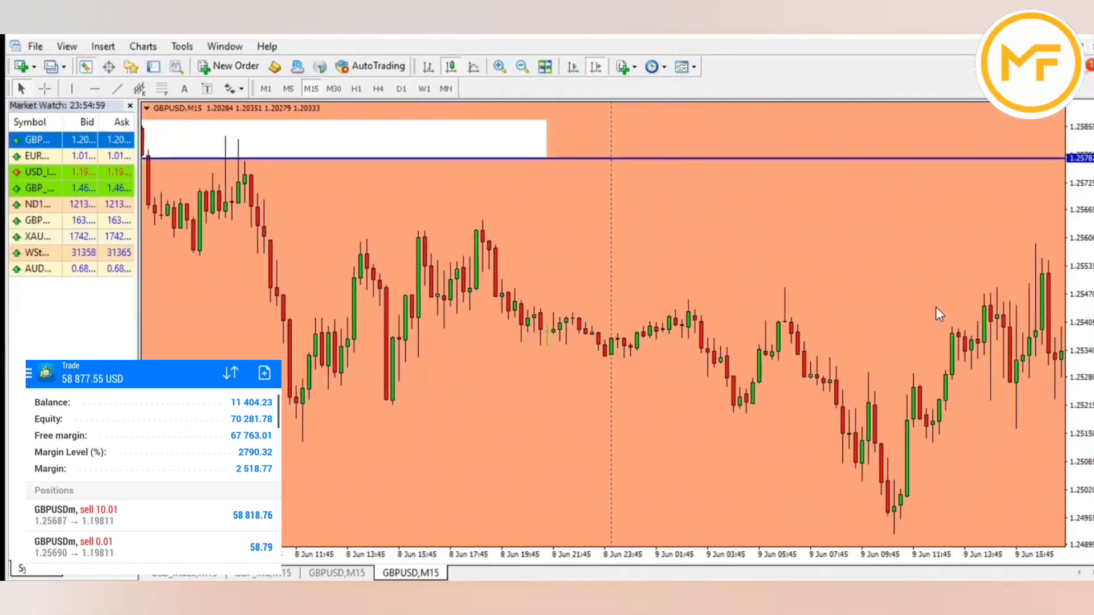
pyautogui.scroll(-8, 891, 334)
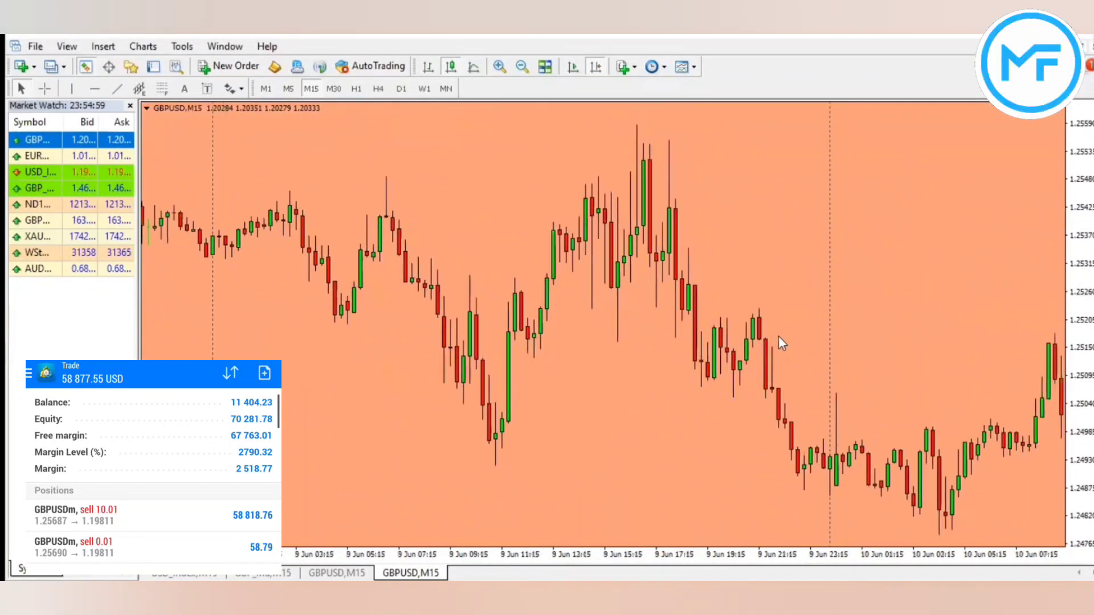
pyautogui.moveTo(783, 422)
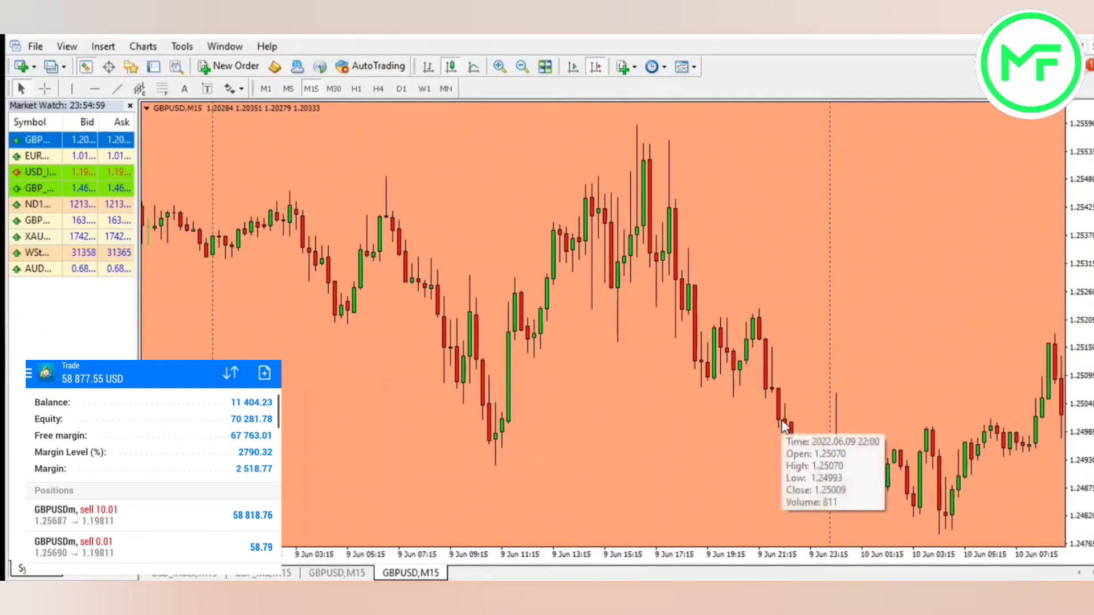
pyautogui.moveTo(938, 376); pyautogui.dragTo(602, 341)
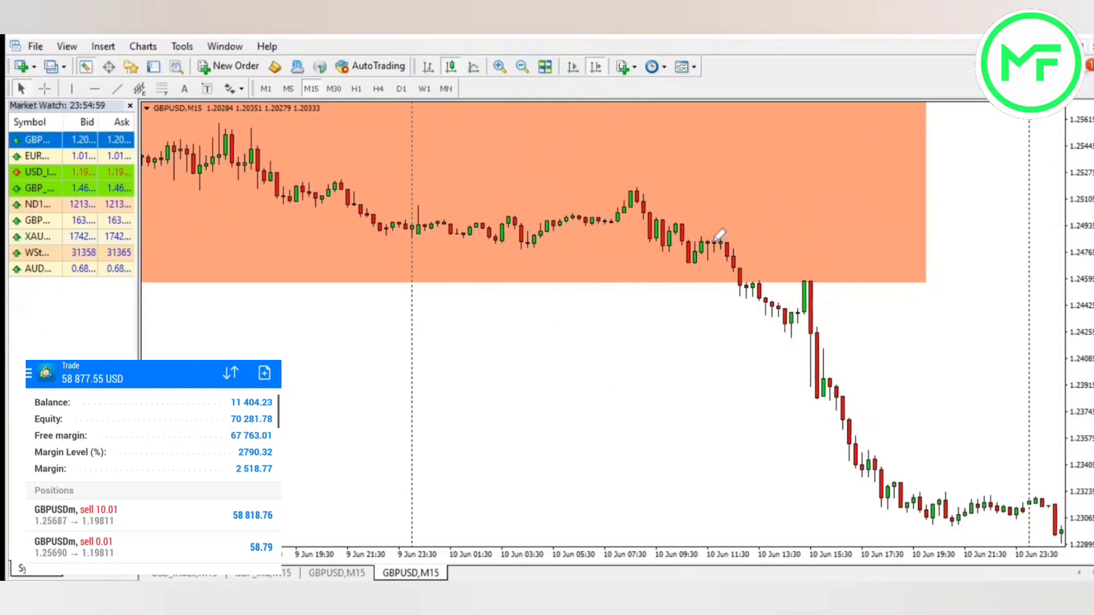
# Step: Trace the break below the orange zone, the 10 Jun 13:30 retest and the following drop
pyautogui.moveTo(718, 237); pyautogui.dragTo(737, 294)
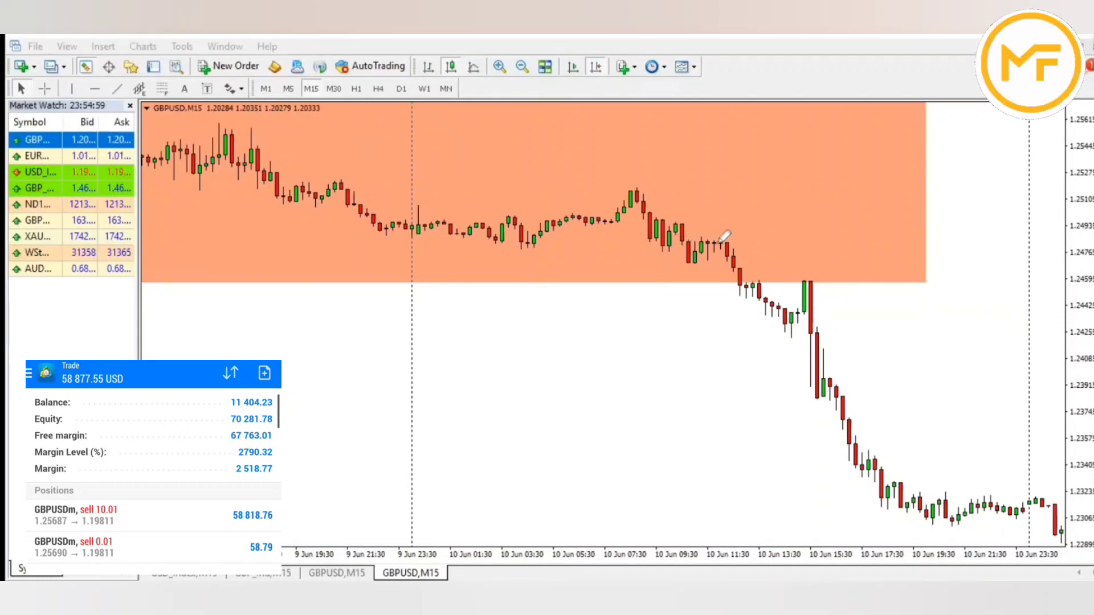
pyautogui.moveTo(727, 244); pyautogui.dragTo(739, 293)
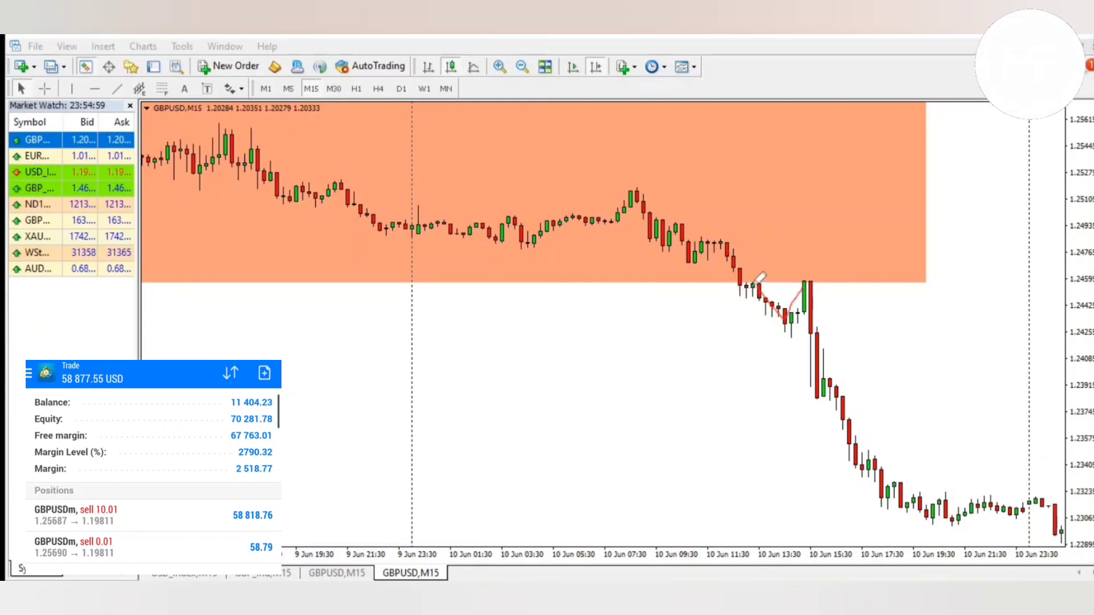
pyautogui.moveTo(757, 292)
pyautogui.mouseDown()
pyautogui.moveTo(787, 330)
pyautogui.moveTo(805, 279)
pyautogui.mouseUp()
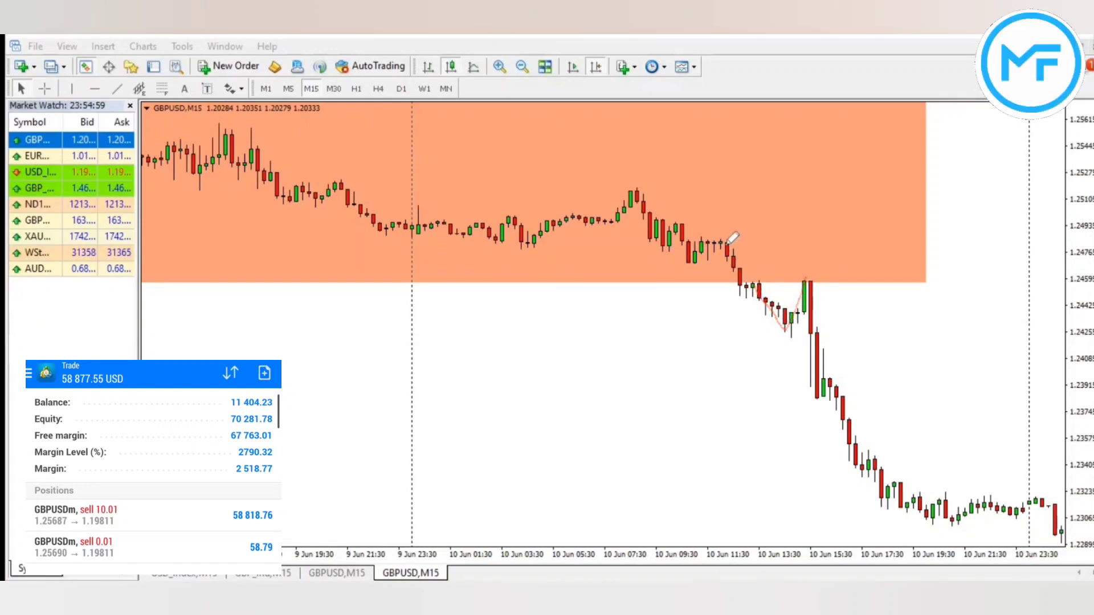
pyautogui.moveTo(739, 254); pyautogui.dragTo(747, 286)
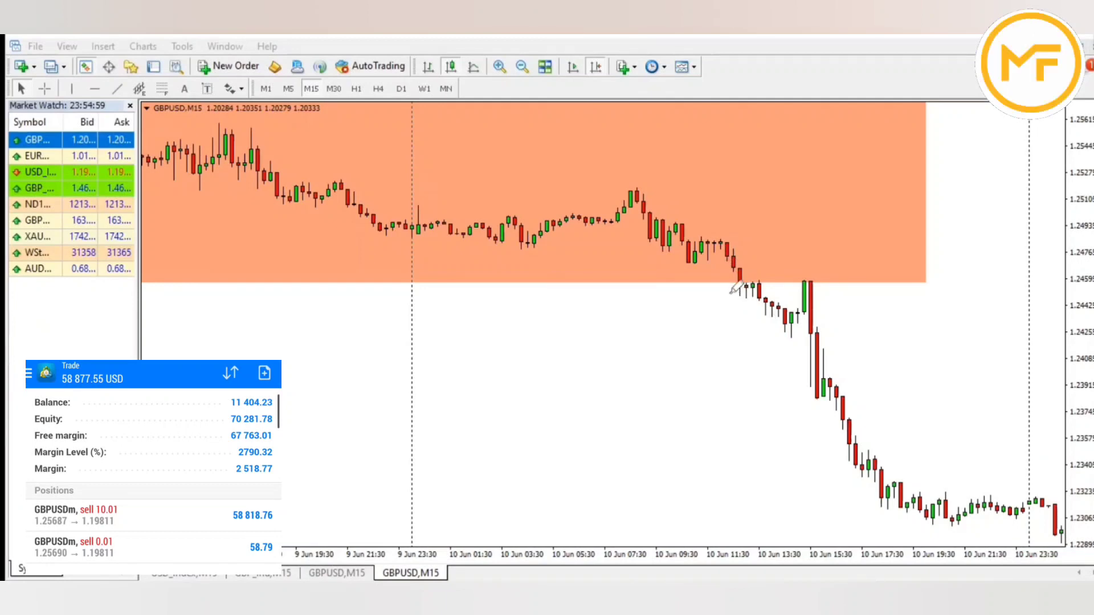
pyautogui.moveTo(732, 273)
pyautogui.mouseDown()
pyautogui.moveTo(746, 285)
pyautogui.moveTo(758, 276)
pyautogui.moveTo(729, 296)
pyautogui.mouseUp()
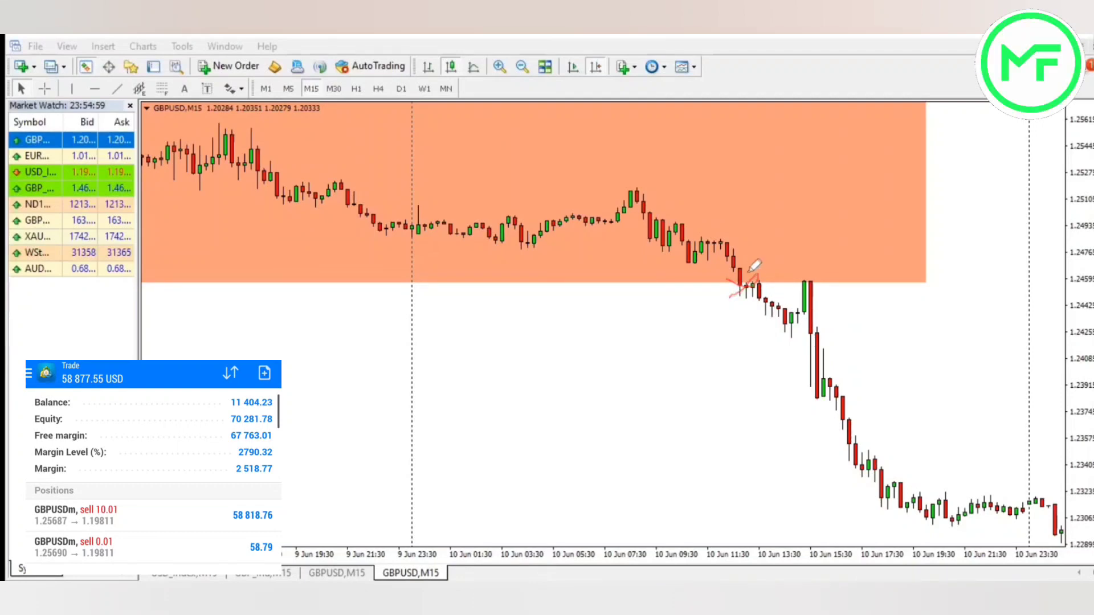
pyautogui.moveTo(787, 323)
pyautogui.mouseDown()
pyautogui.moveTo(805, 284)
pyautogui.moveTo(926, 529)
pyautogui.mouseUp()
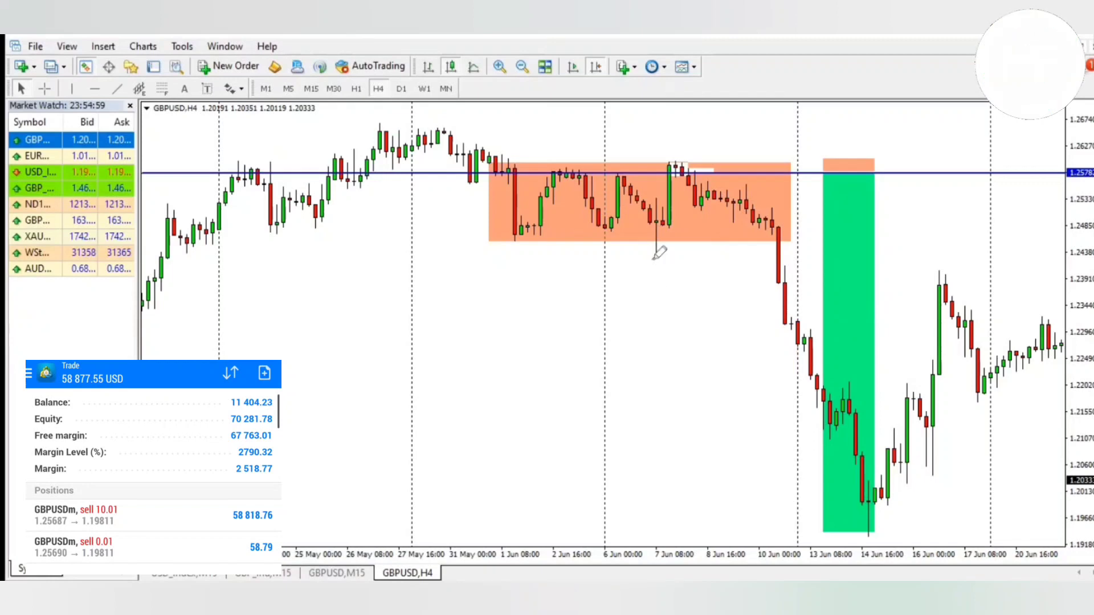
pyautogui.moveTo(654, 259); pyautogui.dragTo(782, 256)
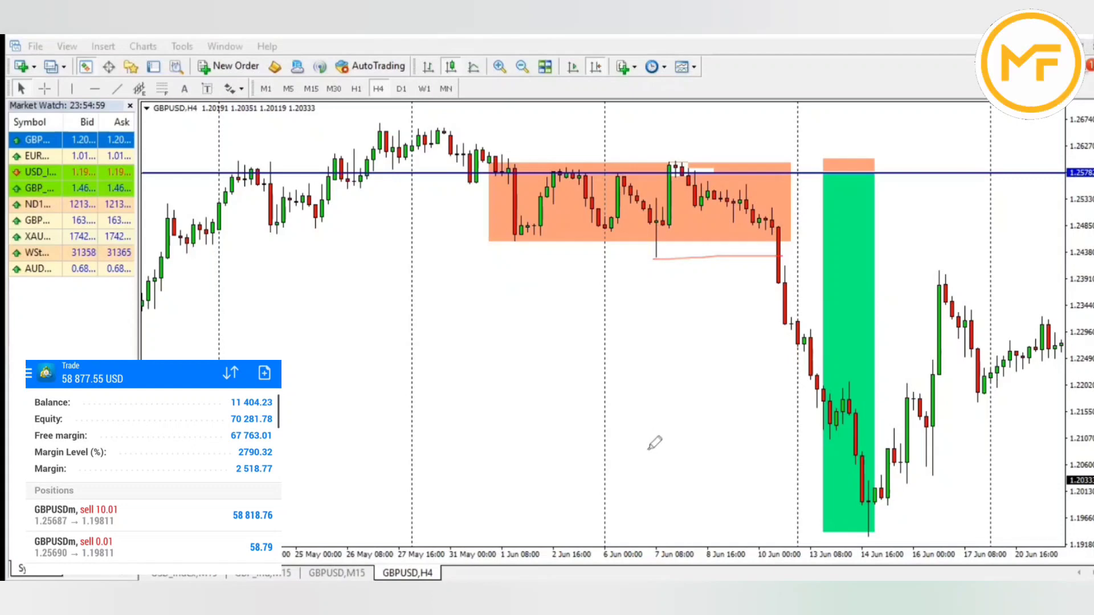
pyautogui.moveTo(698, 510)
pyautogui.mouseDown()
pyautogui.moveTo(859, 515)
pyautogui.moveTo(941, 286)
pyautogui.moveTo(1001, 378)
pyautogui.moveTo(1028, 527)
pyautogui.mouseUp()
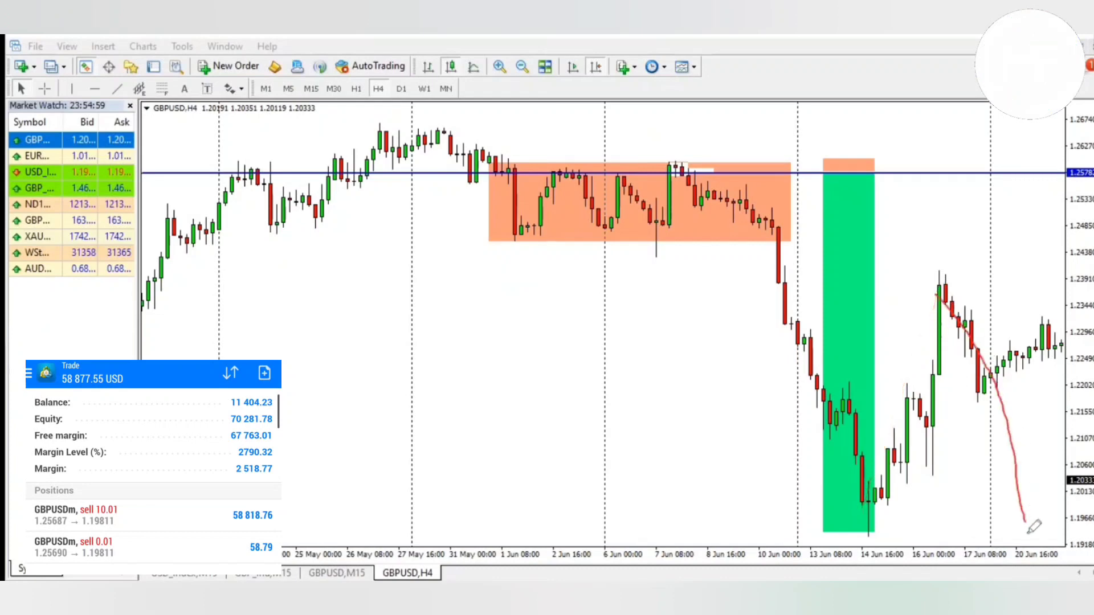
pyautogui.moveTo(874, 536); pyautogui.dragTo(1020, 520)
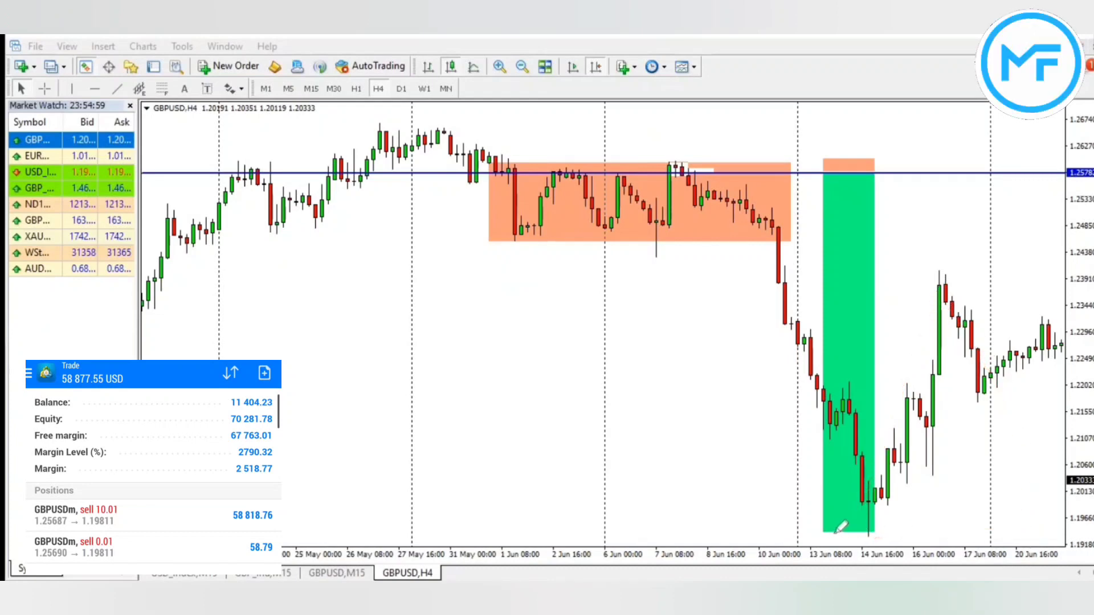
pyautogui.moveTo(841, 525); pyautogui.dragTo(902, 524)
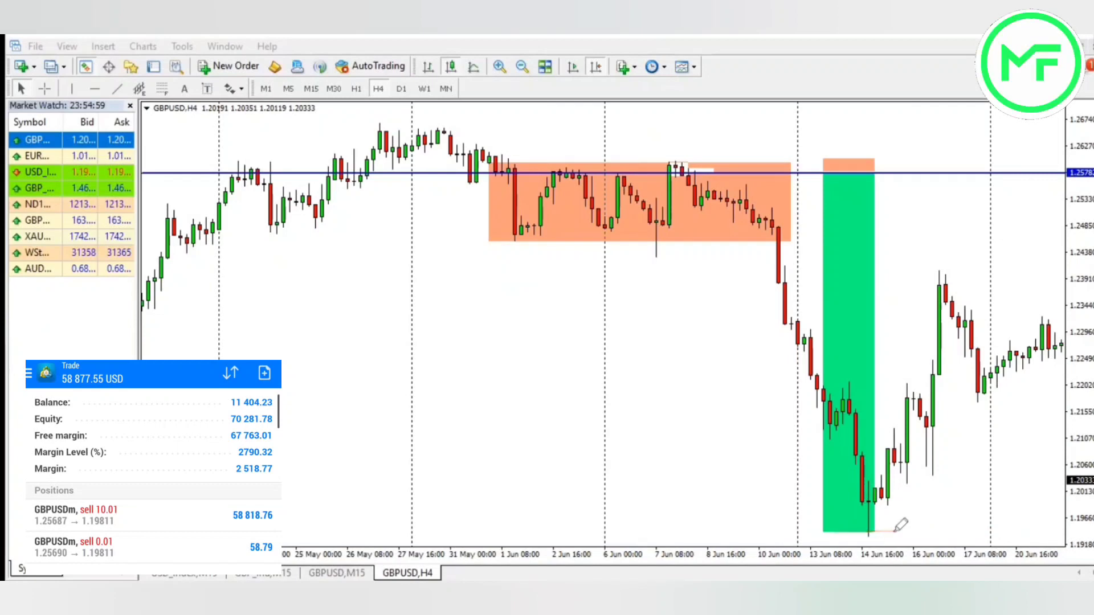